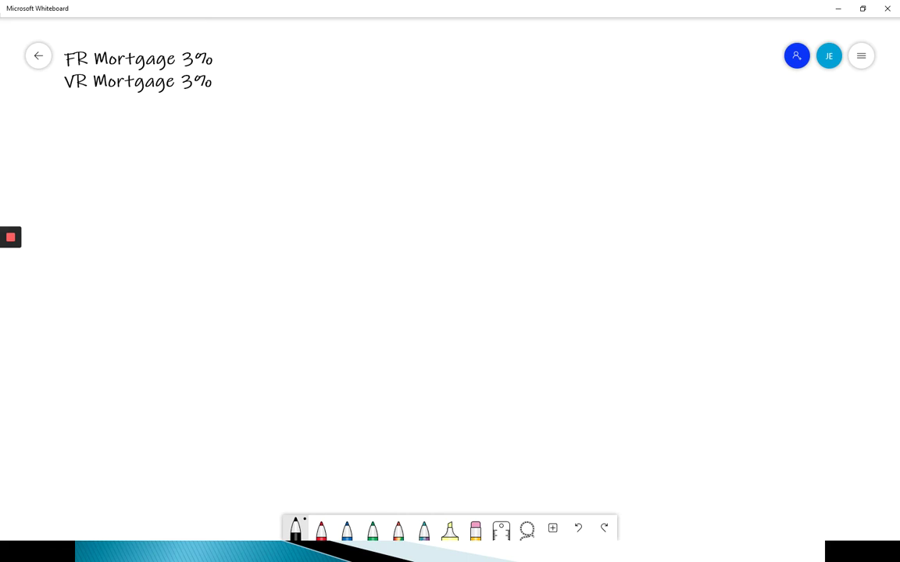
- Handwrite "Semi-annual" in black beside the FR Mortgage 3% line
mouse_move(252, 48)
left_mouse_down()
mouse_move(240, 72)
mouse_move(286, 70)
left_mouse_up()
left_click_drag(288, 64, 303, 66)
mouse_move(314, 60)
left_mouse_down()
mouse_move(311, 67)
mouse_move(362, 67)
left_mouse_up()
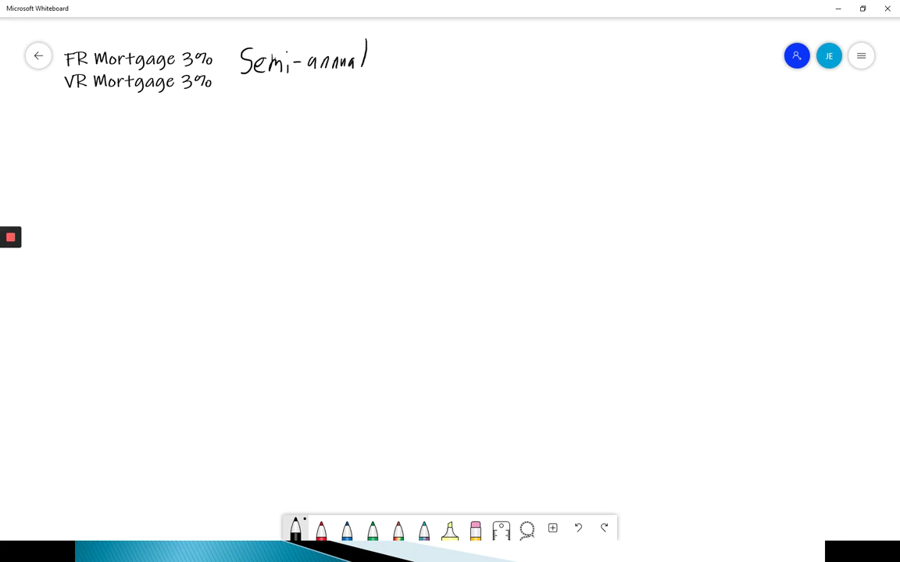
- Handwrite "Monthly" beside the VR Mortgage 3% line, and add 2 after "Semi-annual" and 12 after "Monthly"
left_click_drag(242, 99, 268, 92)
left_click_drag(270, 91, 280, 99)
mouse_move(282, 84)
left_mouse_down()
mouse_move(283, 99)
mouse_move(288, 90)
left_mouse_up()
mouse_move(287, 85)
left_mouse_down()
mouse_move(296, 99)
mouse_move(314, 98)
left_mouse_up()
left_click_drag(319, 88, 308, 119)
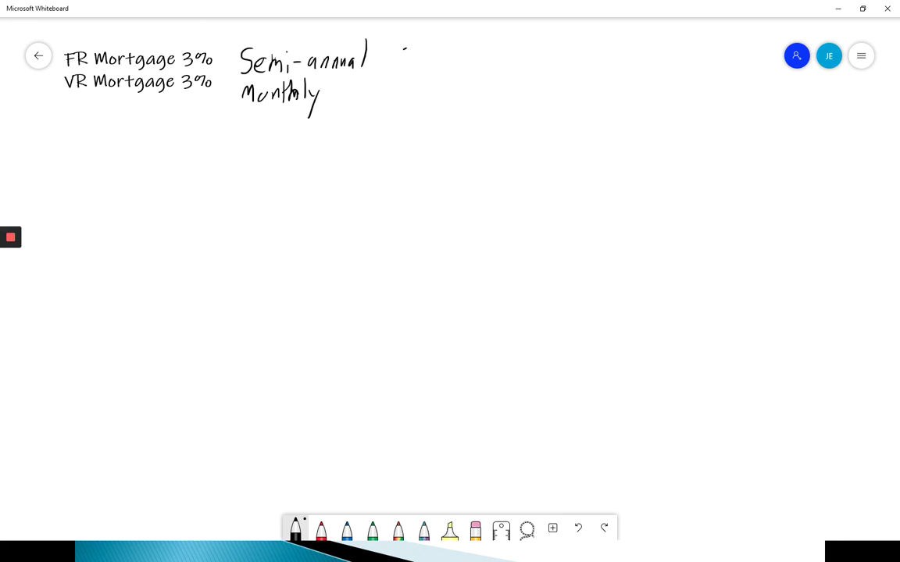
mouse_move(404, 49)
left_mouse_down()
mouse_move(404, 70)
mouse_move(424, 71)
mouse_move(399, 100)
mouse_move(429, 98)
left_mouse_up()
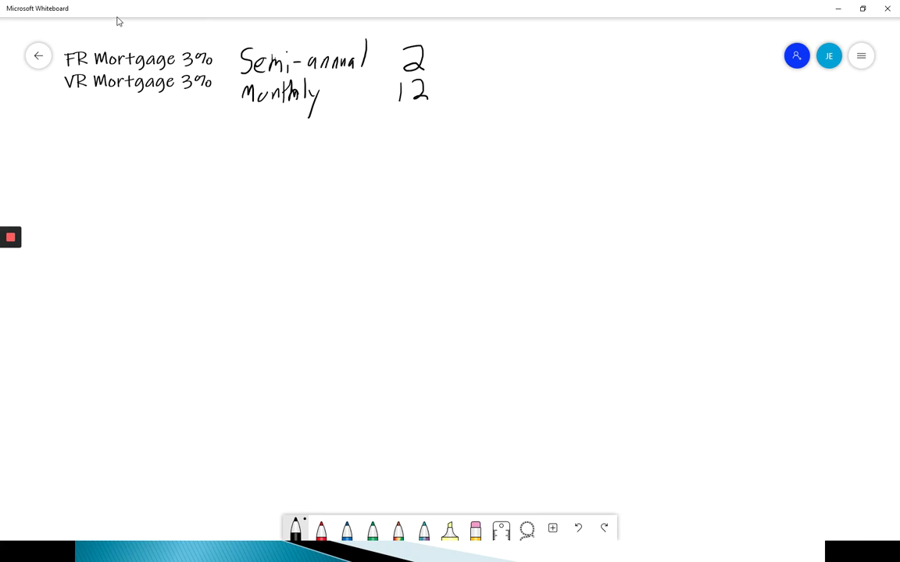
- Handwrite an underlined "APR" below the mortgage lines, followed by a rightward arrow and "EAR"
mouse_move(72, 162)
left_mouse_down()
mouse_move(80, 128)
mouse_move(89, 162)
left_mouse_up()
left_click_drag(75, 149, 95, 129)
mouse_move(95, 129)
left_mouse_down()
mouse_move(97, 145)
mouse_move(123, 130)
mouse_move(130, 153)
left_mouse_up()
left_click_drag(74, 176, 139, 173)
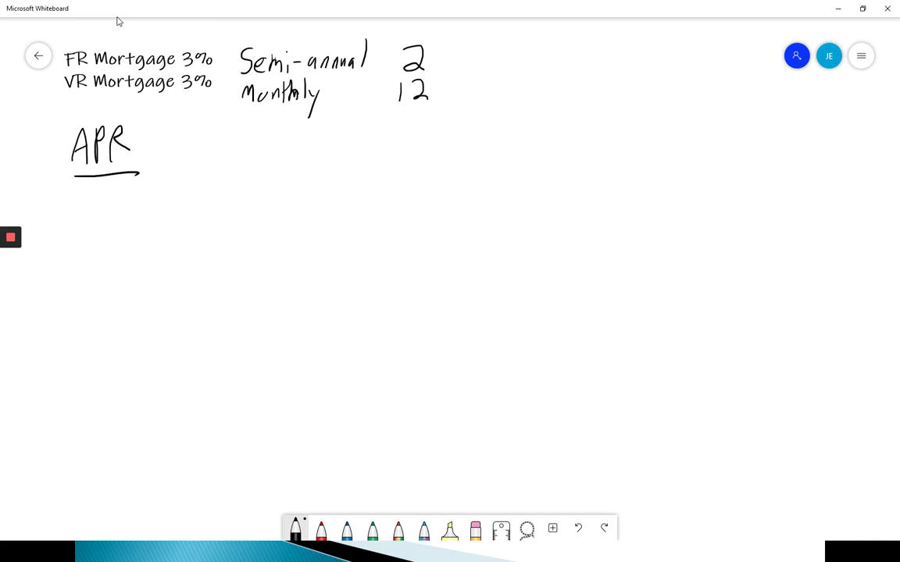
left_click_drag(161, 144, 195, 149)
left_click_drag(240, 126, 244, 157)
left_click_drag(251, 160, 271, 160)
mouse_move(255, 149)
left_mouse_down()
mouse_move(277, 145)
mouse_move(295, 157)
left_mouse_up()
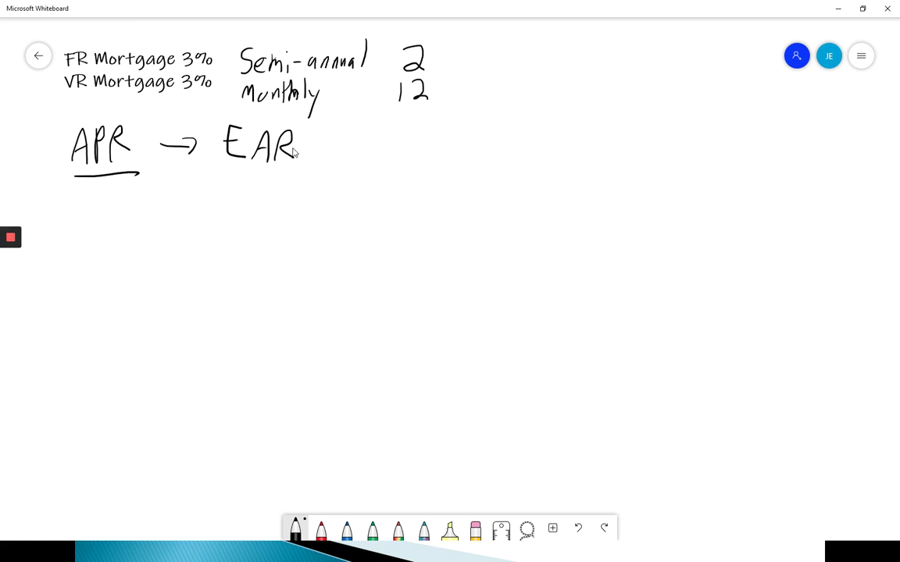
- Handwrite the heading "ICONV" below the APR to EAR line
mouse_move(69, 201)
left_mouse_down()
mouse_move(100, 200)
mouse_move(83, 242)
mouse_move(100, 240)
left_mouse_up()
left_click_drag(110, 205, 123, 233)
left_click_drag(136, 205, 195, 201)
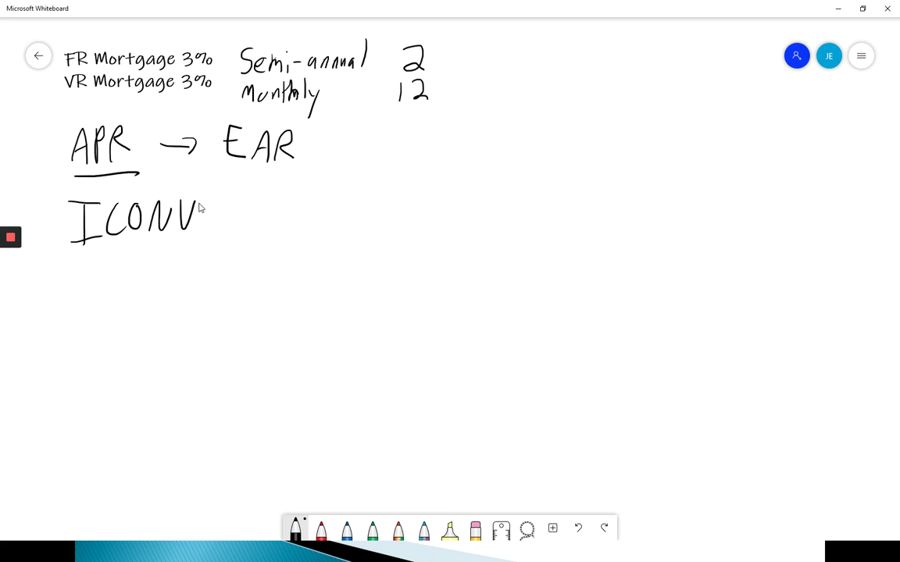
- Handwrite "NOM 3", a down arrow, "C/Y 2", an up arrow and "EFF" on a line below ICONV
mouse_move(83, 303)
left_mouse_down()
mouse_move(91, 267)
mouse_move(125, 271)
left_mouse_up()
mouse_move(135, 297)
left_mouse_down()
mouse_move(139, 269)
mouse_move(156, 295)
left_mouse_up()
scroll(200, 207, "right", 1)
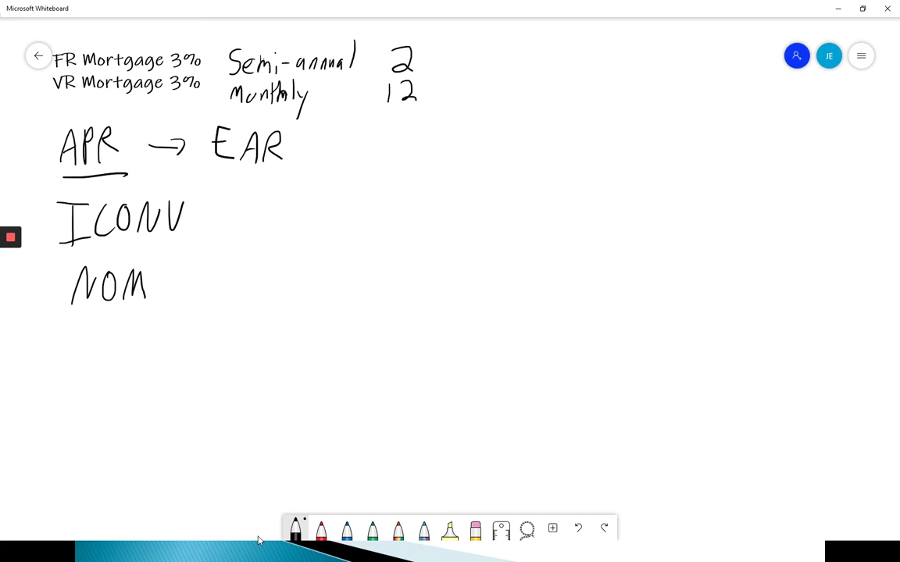
mouse_move(187, 269)
left_mouse_down()
mouse_move(199, 271)
mouse_move(188, 305)
left_mouse_up()
mouse_move(235, 270)
left_mouse_down()
mouse_move(236, 303)
mouse_move(249, 285)
mouse_move(288, 300)
mouse_move(322, 300)
mouse_move(323, 286)
left_mouse_up()
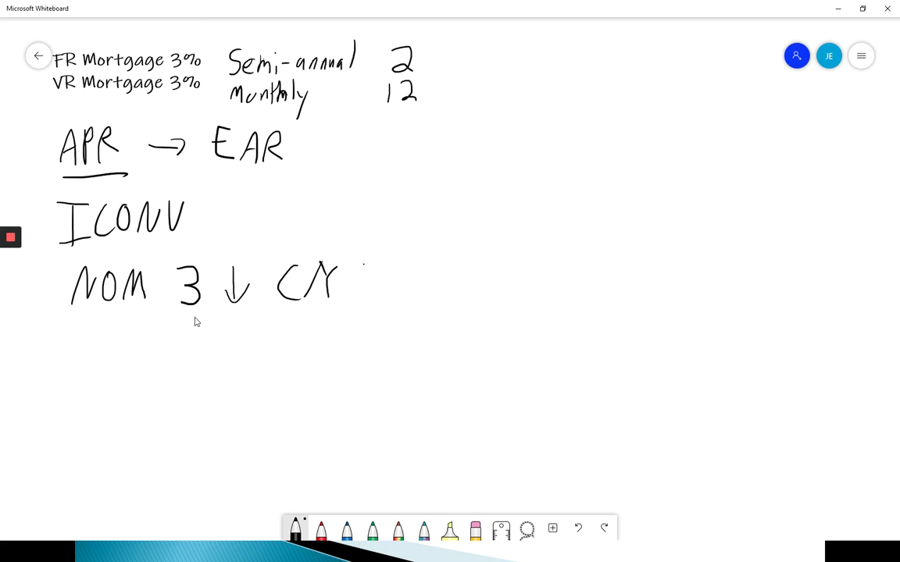
mouse_move(359, 274)
left_mouse_down()
mouse_move(362, 295)
mouse_move(380, 295)
mouse_move(414, 257)
mouse_move(472, 287)
mouse_move(465, 272)
mouse_move(497, 260)
mouse_move(495, 270)
mouse_move(522, 262)
mouse_move(518, 272)
left_mouse_up()
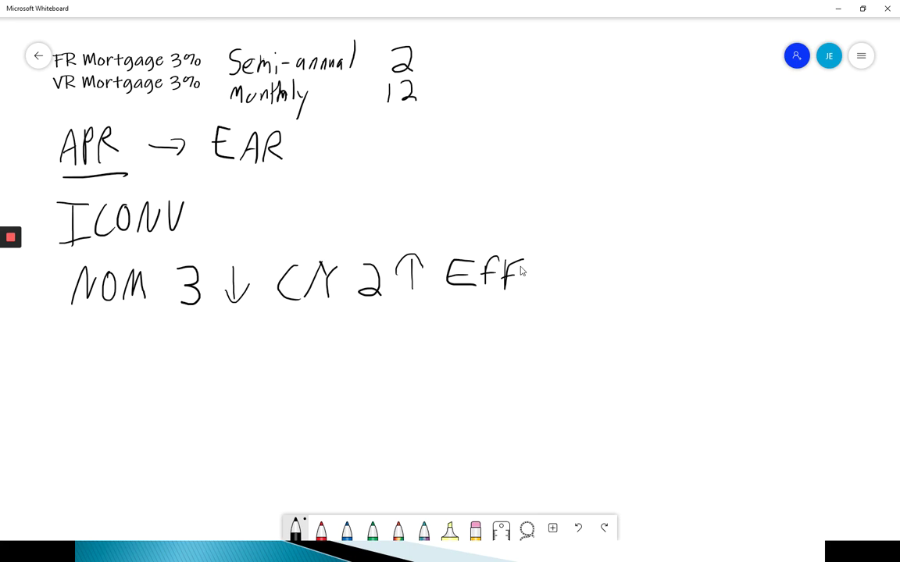
- Finish the first NOM line by writing "CPT 3.02%" after "EFF"
mouse_move(561, 263)
left_mouse_down()
mouse_move(545, 278)
mouse_move(562, 291)
left_mouse_up()
mouse_move(578, 263)
left_mouse_down()
mouse_move(575, 291)
mouse_move(576, 276)
mouse_move(614, 260)
left_mouse_up()
left_click_drag(604, 261, 602, 291)
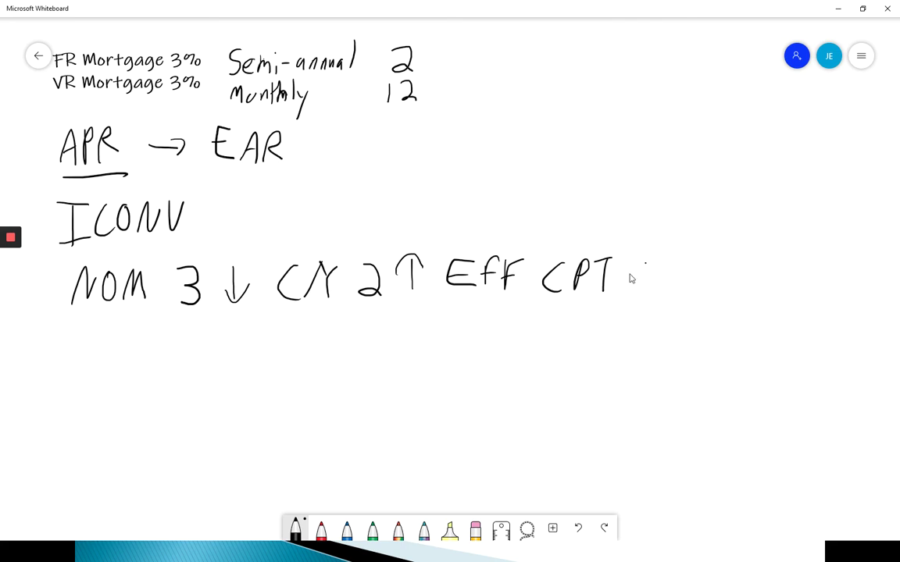
left_click_drag(631, 264, 631, 290)
mouse_move(675, 258)
left_mouse_down()
mouse_move(707, 275)
mouse_move(708, 287)
left_mouse_up()
right_click(502, 217)
left_click_drag(720, 250, 733, 275)
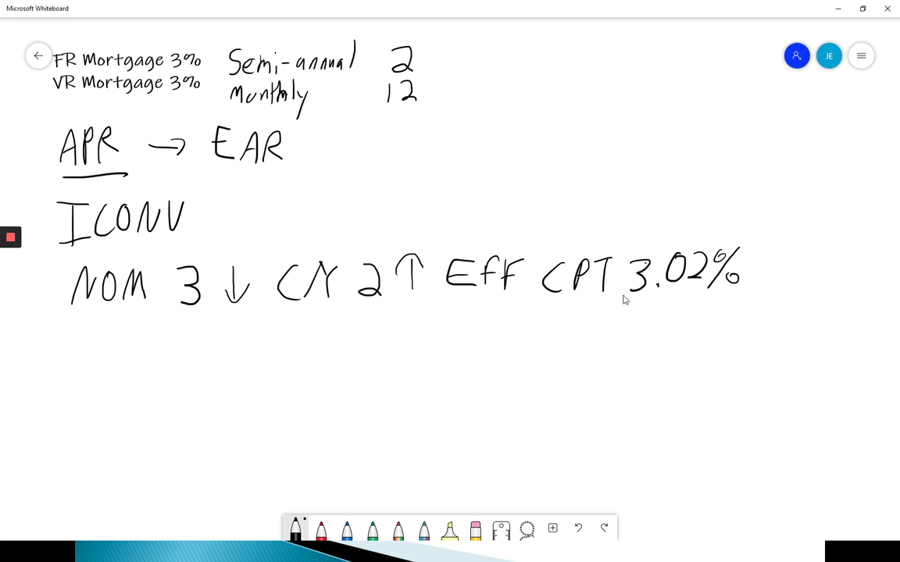
- Label the first NOM line "FR" and write "VR NOM 3", a down arrow and "C/Y" on the line below it
mouse_move(31, 268)
left_mouse_down()
mouse_move(45, 268)
mouse_move(61, 297)
left_mouse_up()
mouse_move(31, 326)
left_mouse_down()
mouse_move(48, 327)
mouse_move(55, 359)
mouse_move(108, 328)
mouse_move(185, 348)
left_mouse_up()
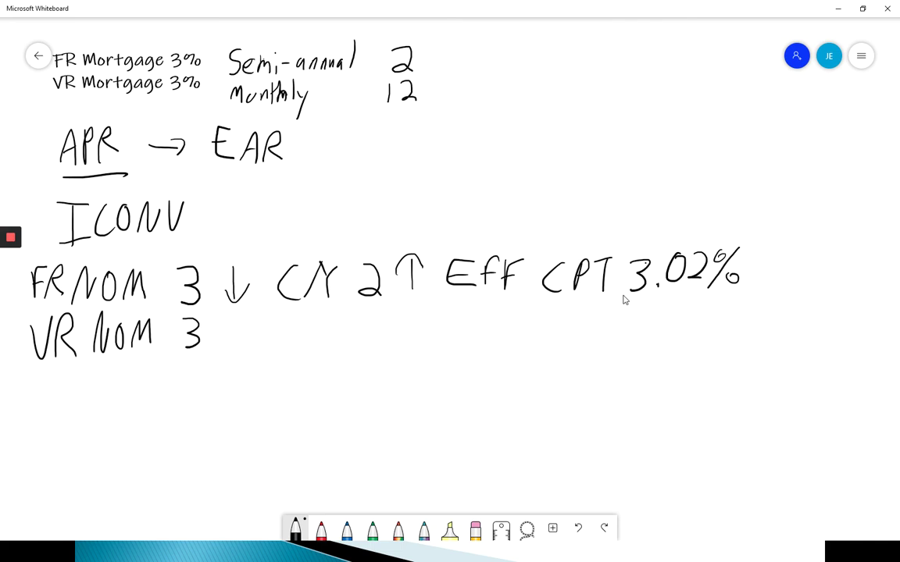
mouse_move(235, 315)
left_mouse_down()
mouse_move(235, 348)
mouse_move(243, 336)
left_mouse_up()
mouse_move(301, 319)
left_mouse_down()
mouse_move(300, 343)
mouse_move(338, 327)
mouse_move(336, 344)
left_mouse_up()
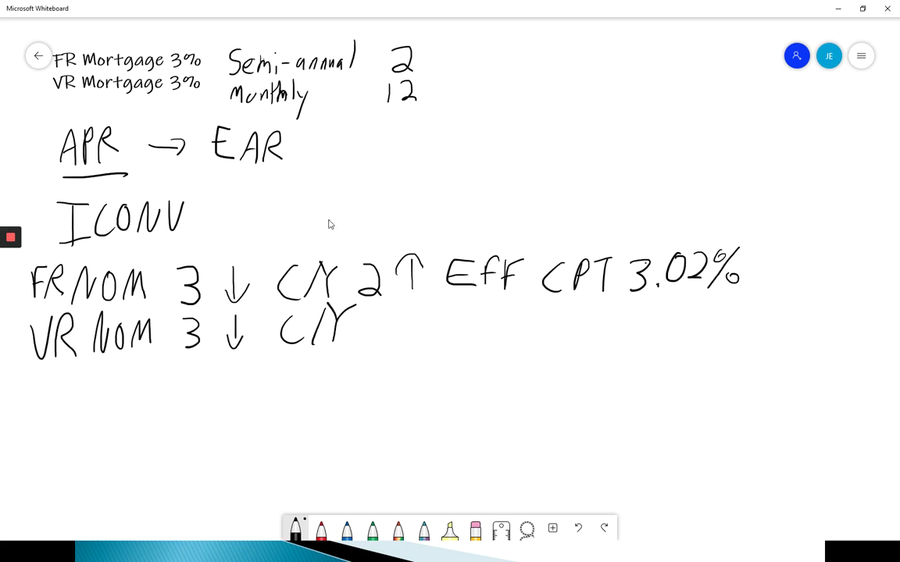
- Complete the VR line with "12", an up arrow, "EFF", "CPT" and the result "3.04%"
mouse_move(364, 310)
left_mouse_down()
mouse_move(365, 337)
mouse_move(418, 341)
mouse_move(424, 319)
mouse_move(469, 332)
mouse_move(464, 318)
mouse_move(496, 308)
mouse_move(493, 317)
left_mouse_up()
mouse_move(510, 311)
left_mouse_down()
mouse_move(508, 328)
mouse_move(525, 306)
left_mouse_up()
mouse_move(502, 319)
left_mouse_down()
mouse_move(565, 336)
mouse_move(570, 323)
left_mouse_up()
mouse_move(586, 308)
left_mouse_down()
mouse_move(597, 307)
mouse_move(593, 337)
left_mouse_up()
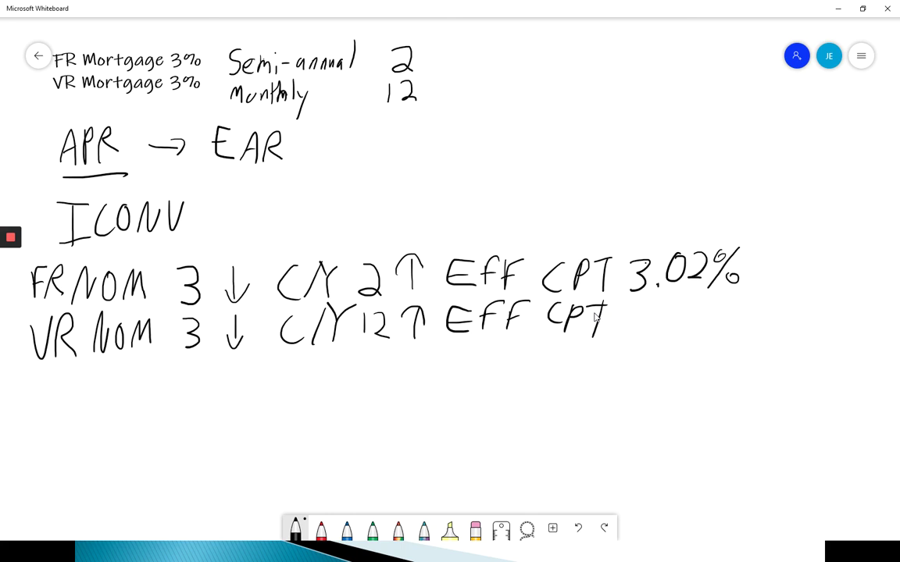
mouse_move(641, 306)
left_mouse_down()
mouse_move(640, 328)
mouse_move(675, 308)
mouse_move(697, 328)
mouse_move(731, 313)
left_mouse_up()
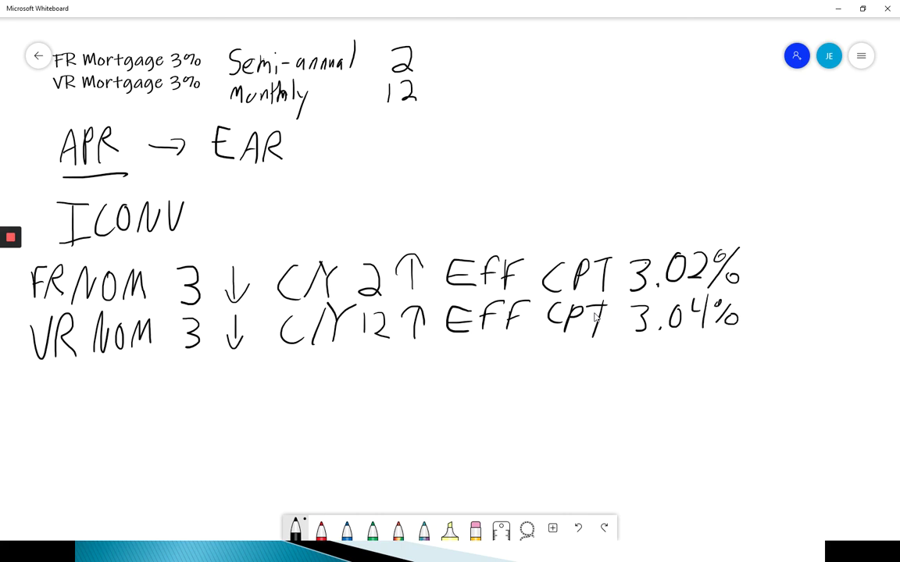